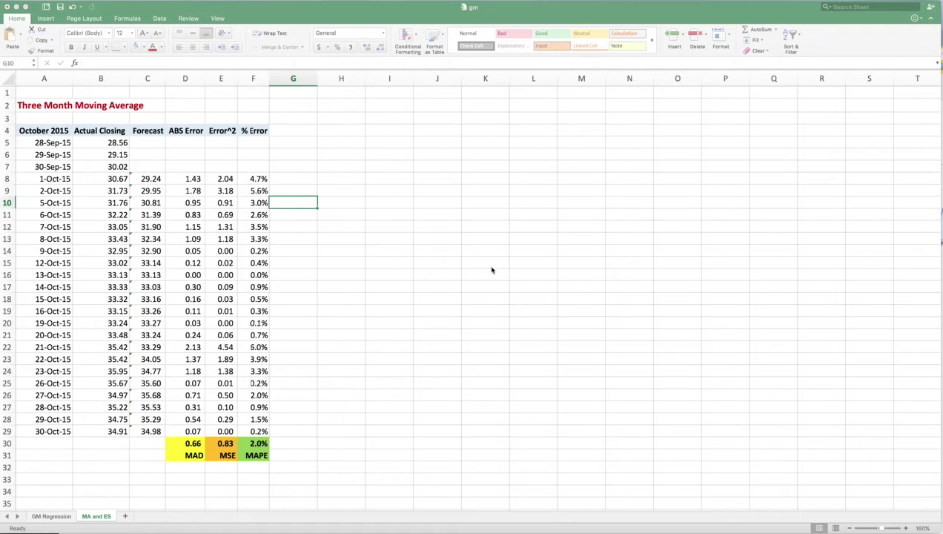
- Copy the moving average table A1:F31 to H1 and start titling the copy 'Exponential Smoothing' in H2
click(37, 95)
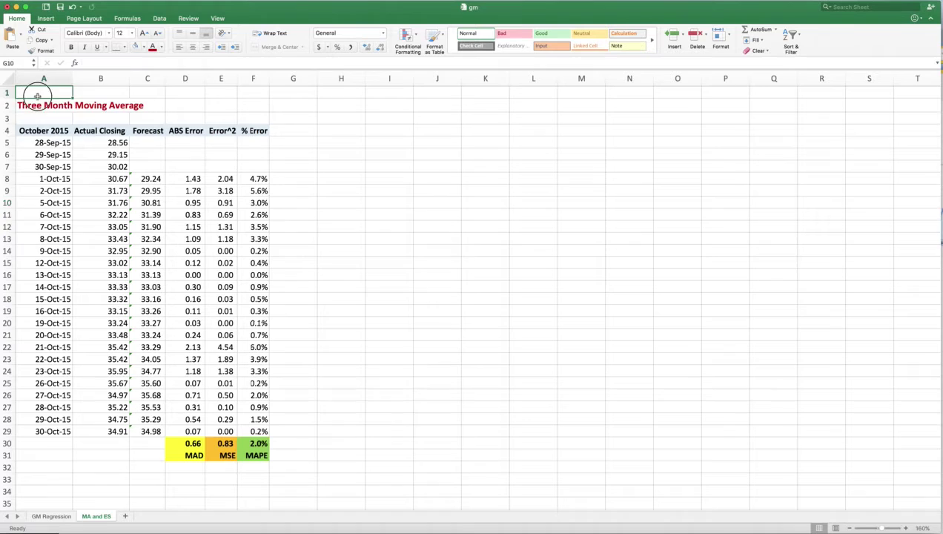
drag(37, 94, 257, 454)
key(super+c)
click(344, 95)
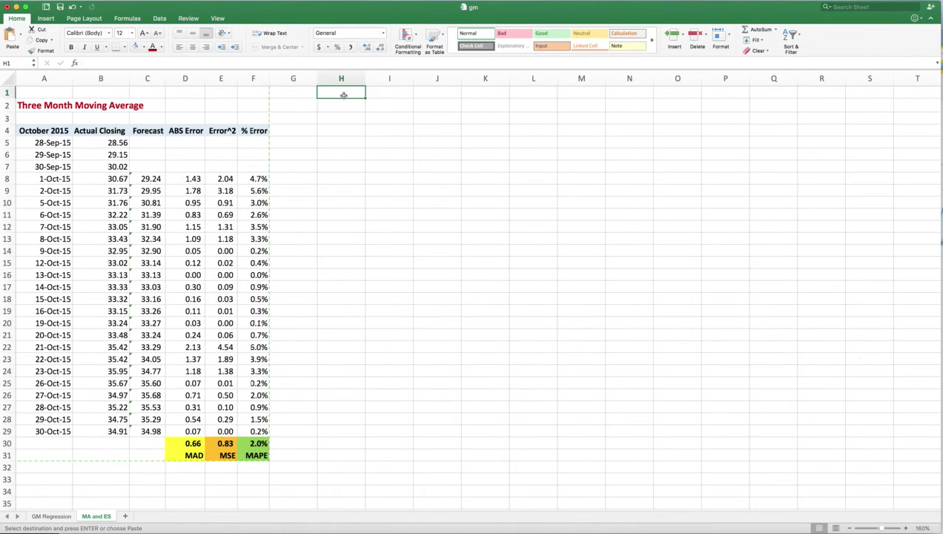
key(super+v)
click(340, 104)
text(Exponential Smooth)
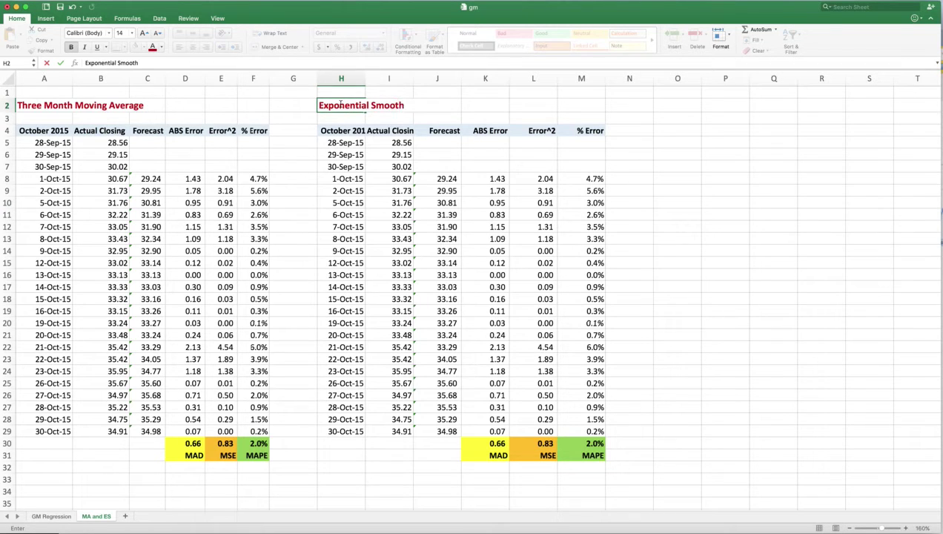
text(ing)
- Complete the H2 title and add a bold 'Alpha =' label in K2 with 0.4 in L2
key(Tab)
key(Tab)
key(Tab)
text(Alpha)
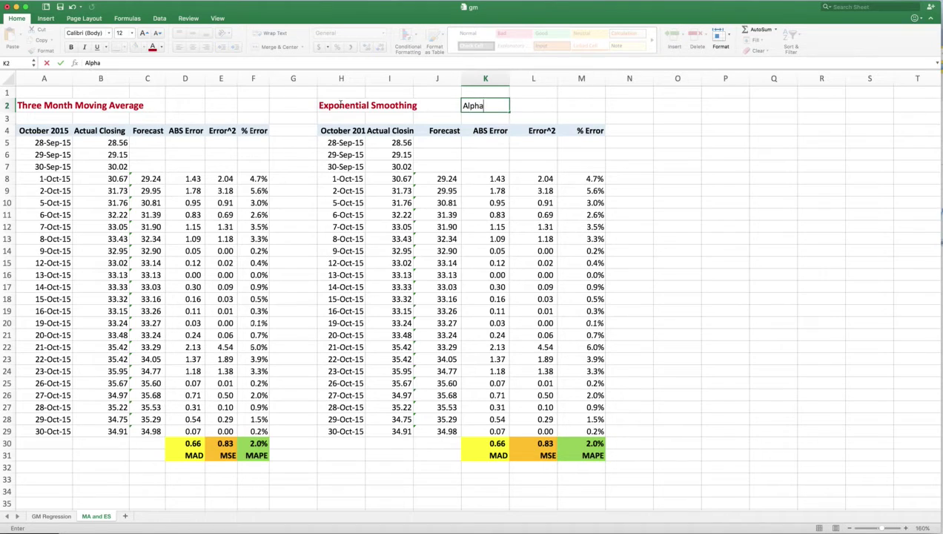
text( -)
key(BackSpace)
text(=)
key(Tab)
text(.4)
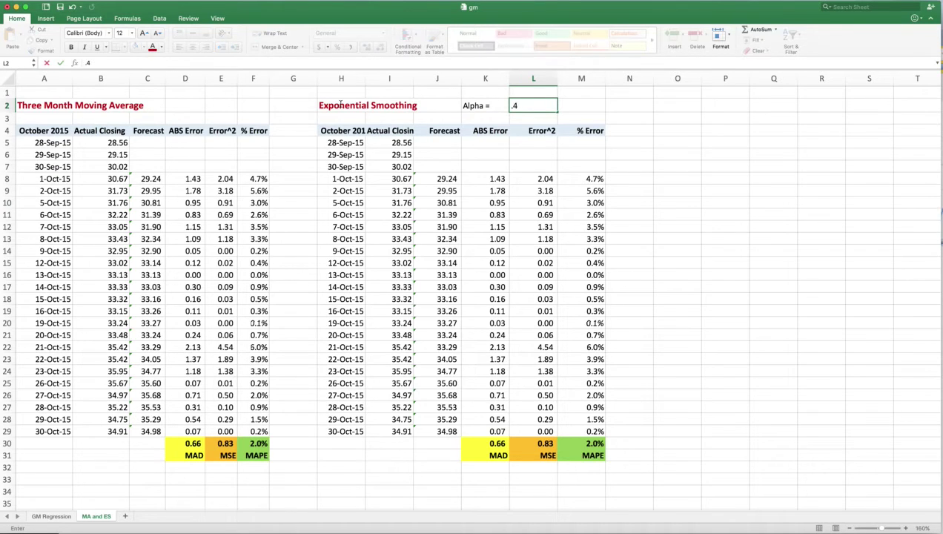
click(496, 117)
drag(489, 106, 545, 105)
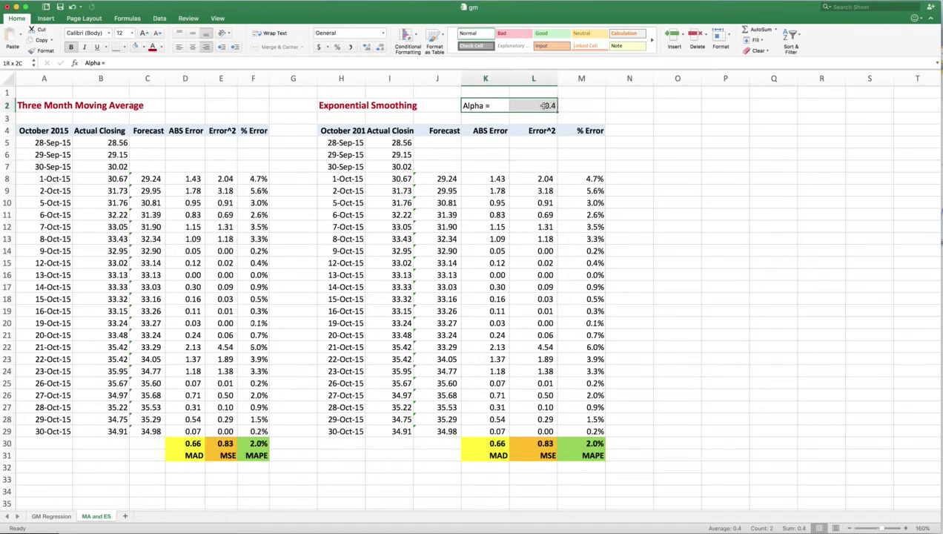
click(70, 49)
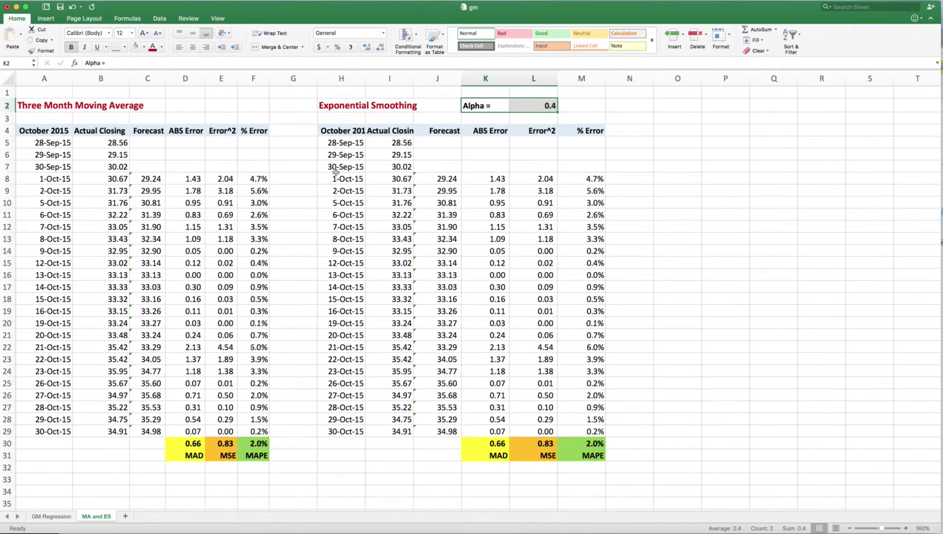
- Enter 29.15 in J7 in unbolded Comma style, and clear the old forecasts in J8:J29
click(439, 163)
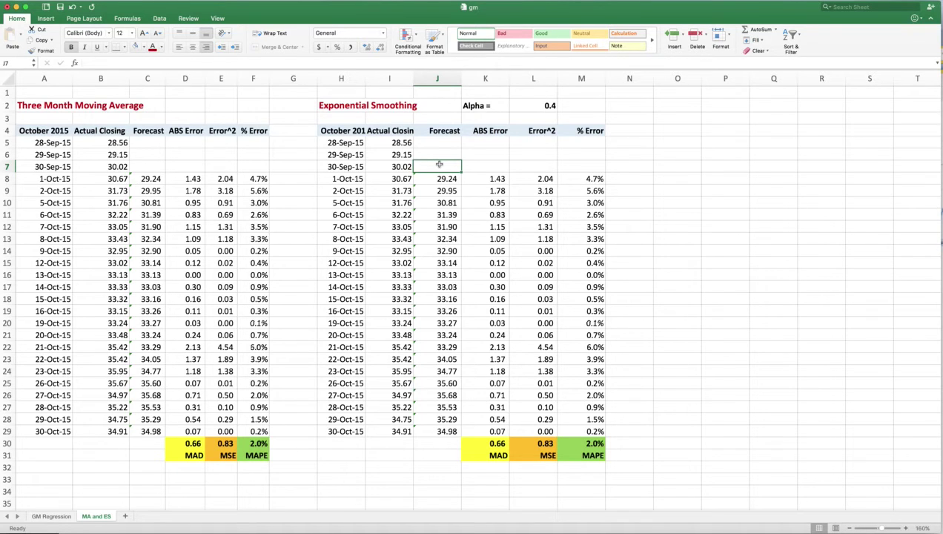
text(29.15)
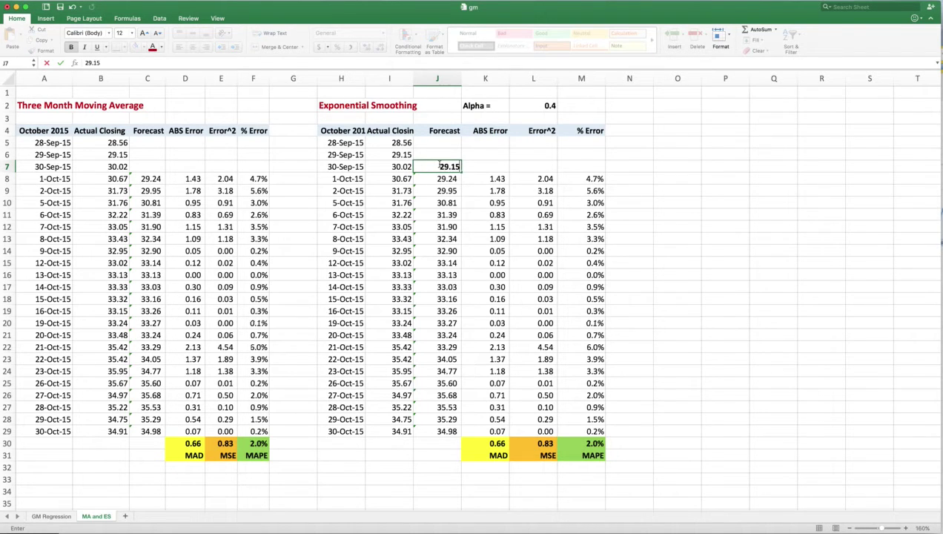
key(Return)
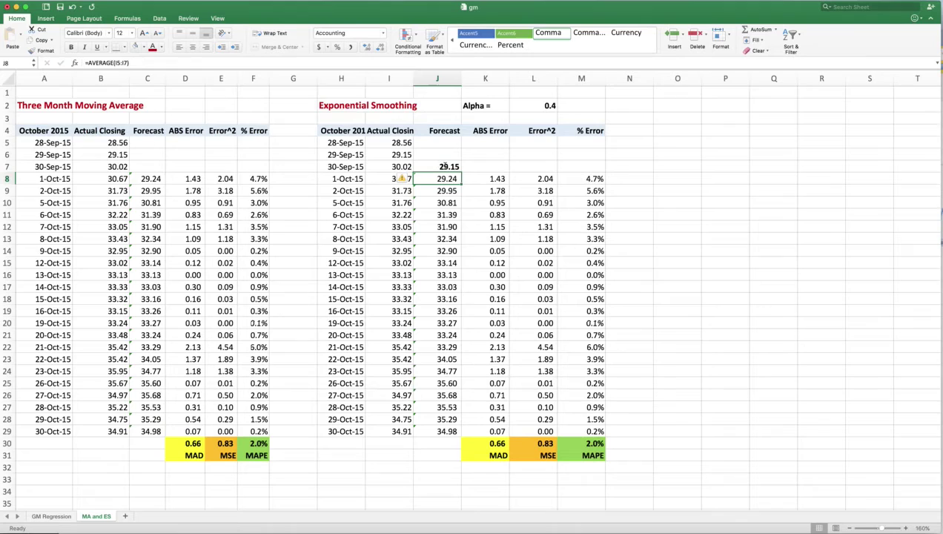
click(450, 167)
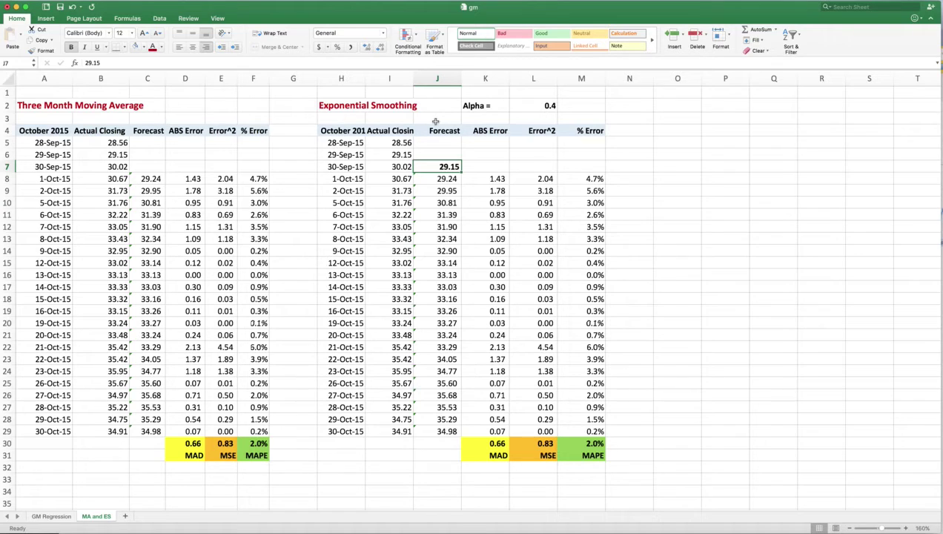
click(352, 49)
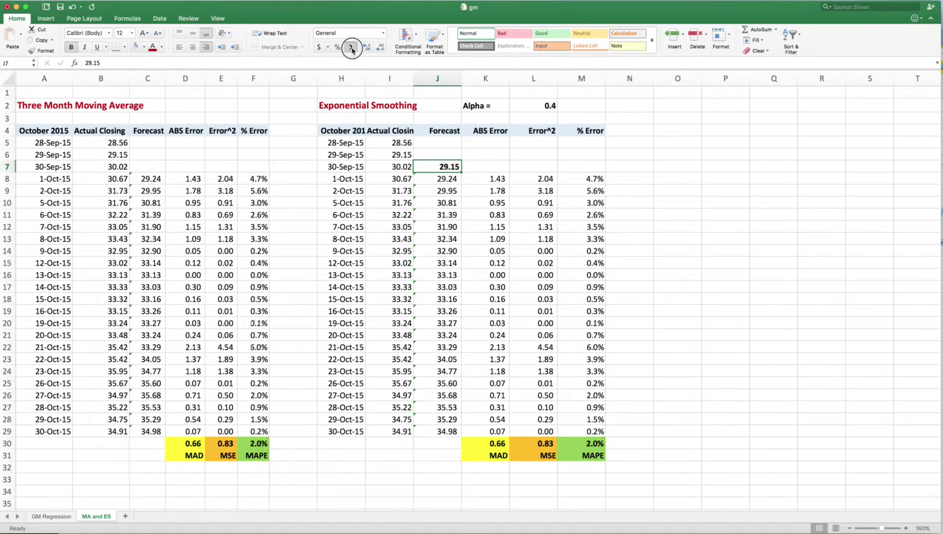
click(71, 47)
drag(447, 179, 460, 426)
key(Delete)
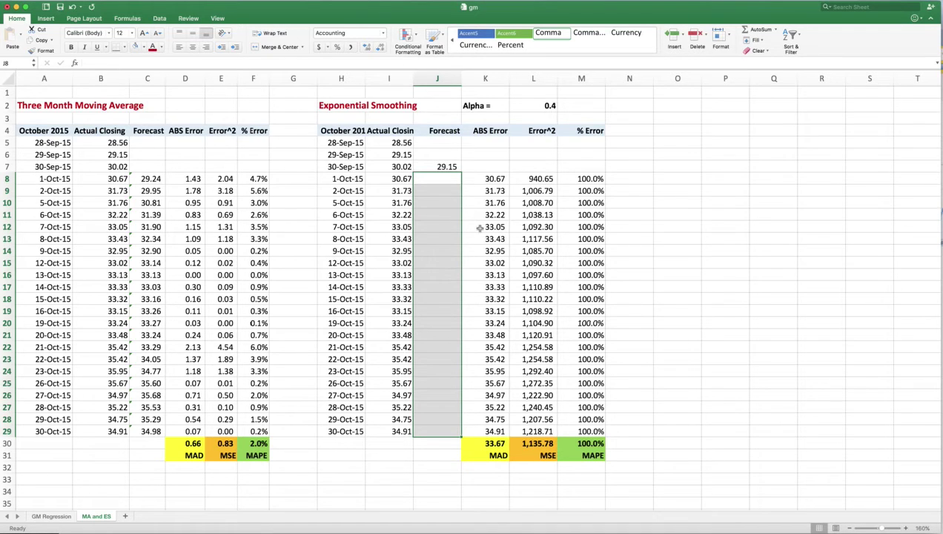
- Enter =J7+L2*(I7-J7) in J8 as the 1-Oct-15 forecast, giving 29.50
click(454, 178)
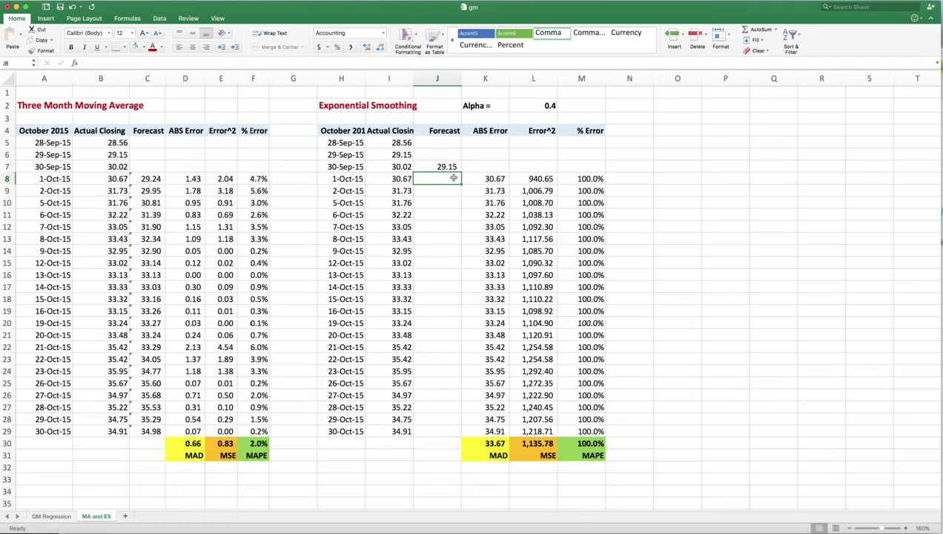
text(=)
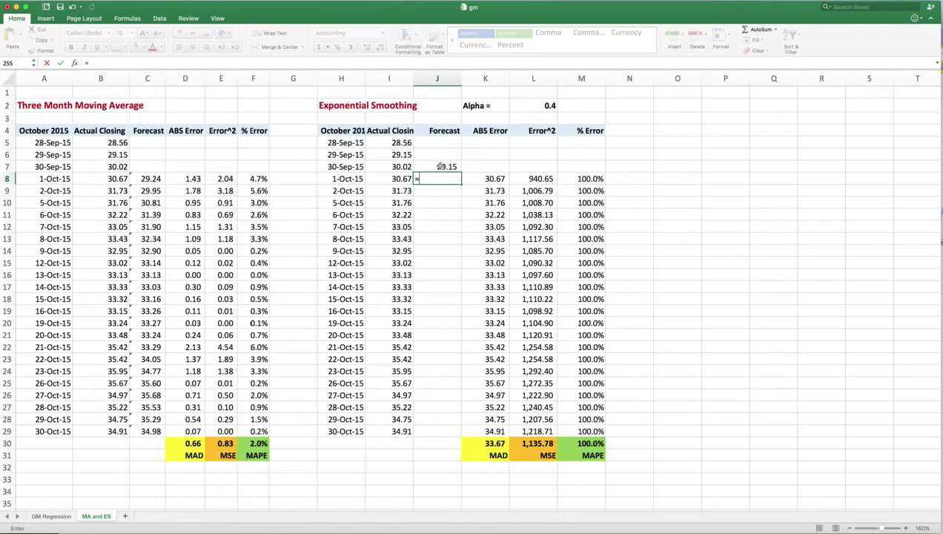
click(442, 166)
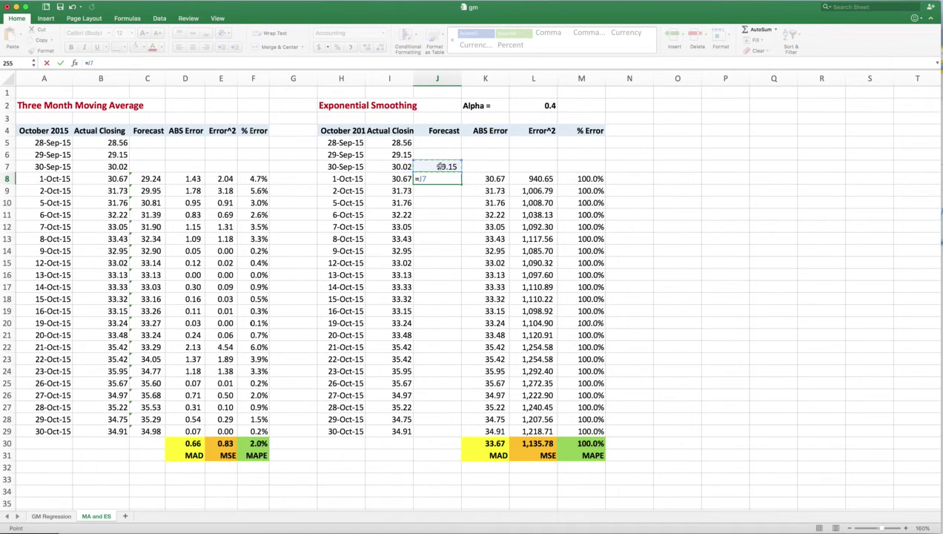
text(+)
click(544, 105)
text(*)
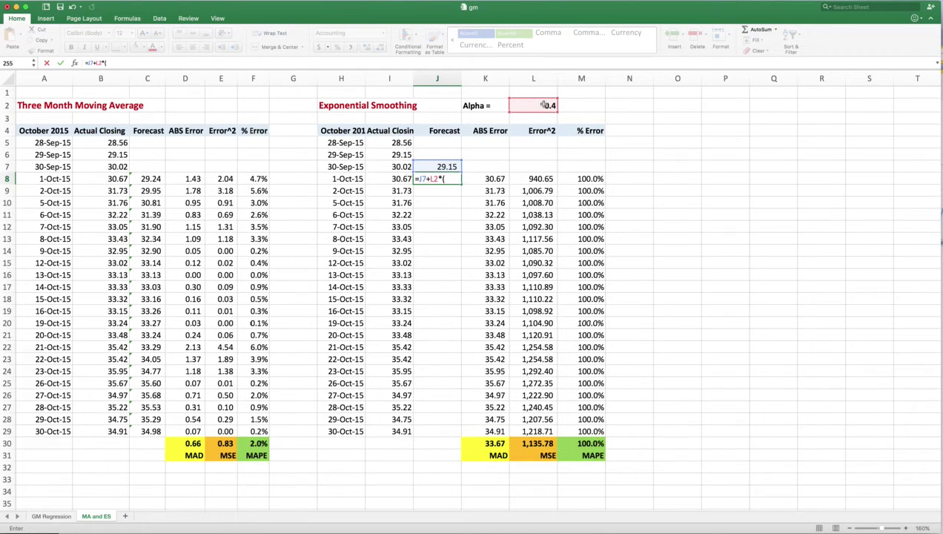
click(392, 167)
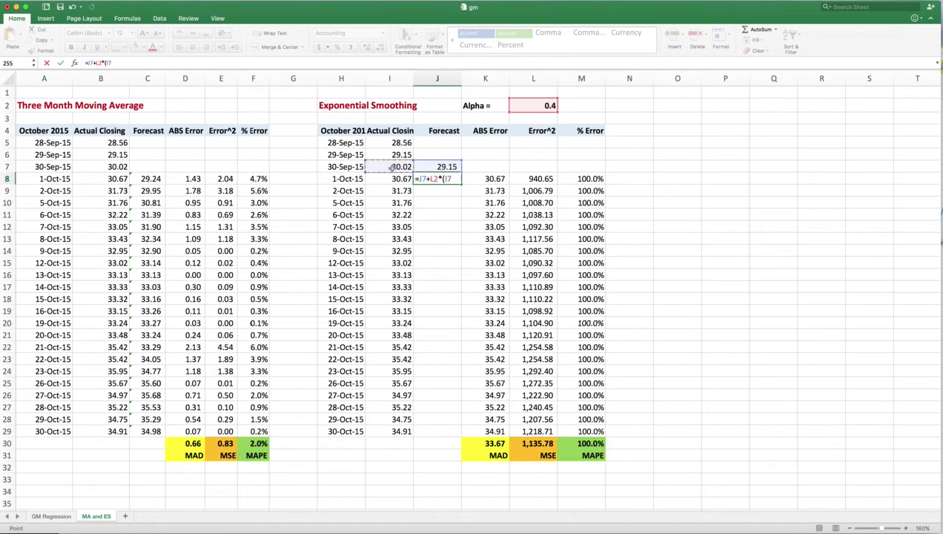
text(-)
click(437, 167)
text())
key(Return)
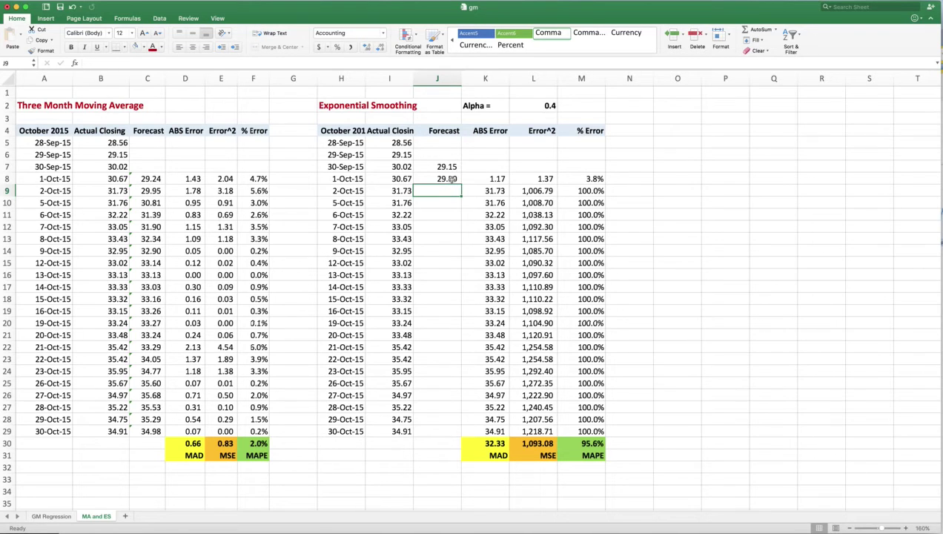
- Change the J8 formula to =J7+$L$2*(I7-J7) so alpha stays fixed
click(452, 178)
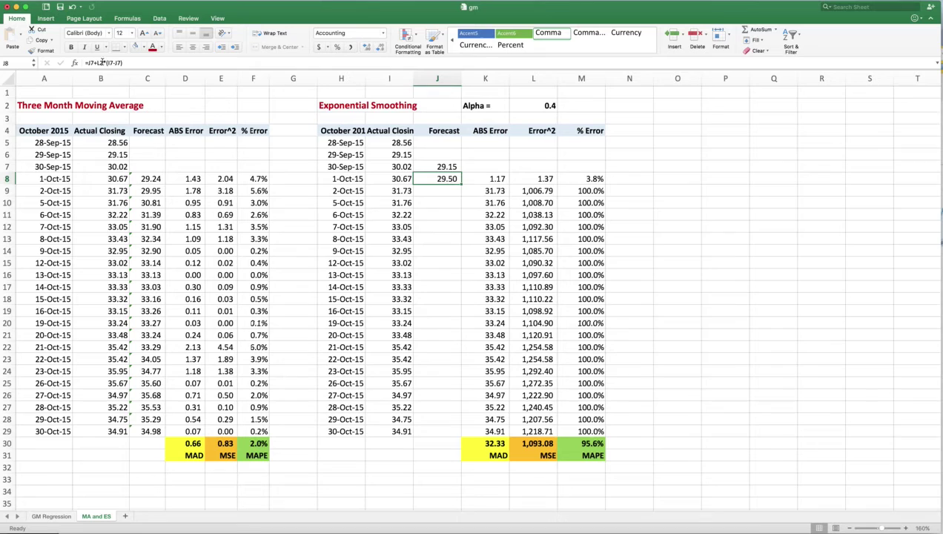
click(542, 105)
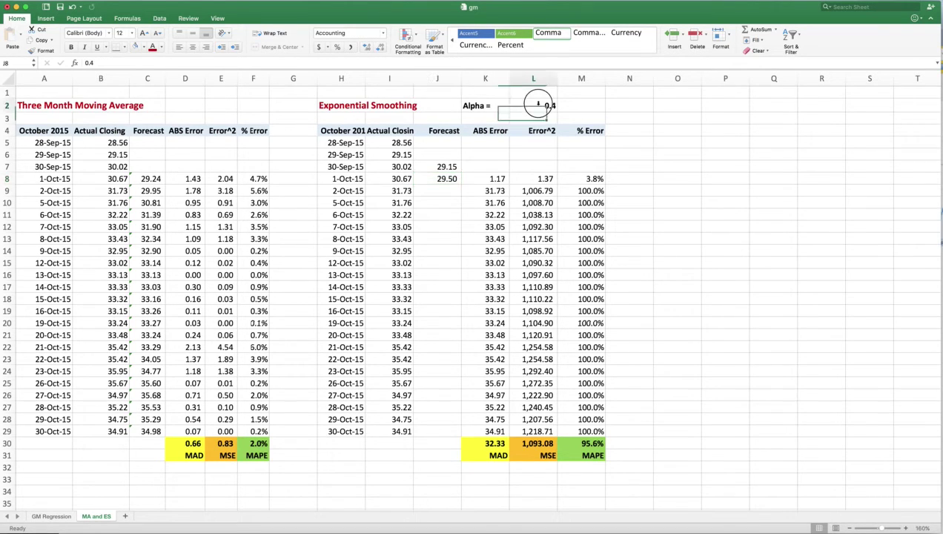
click(448, 177)
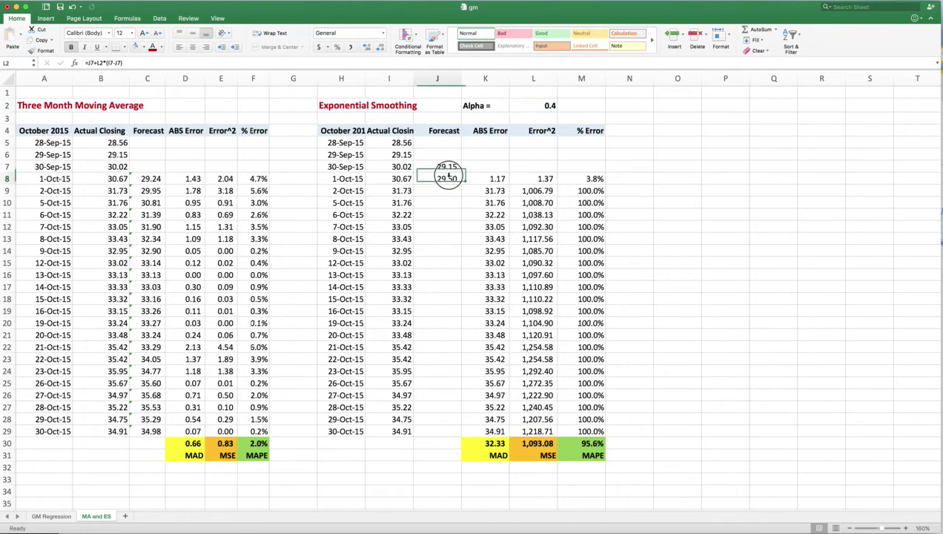
click(97, 62)
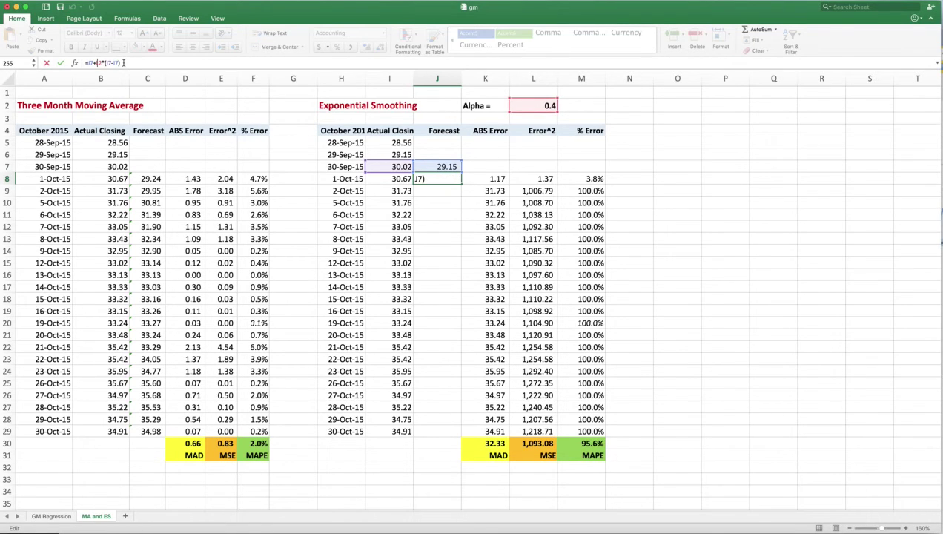
text($)
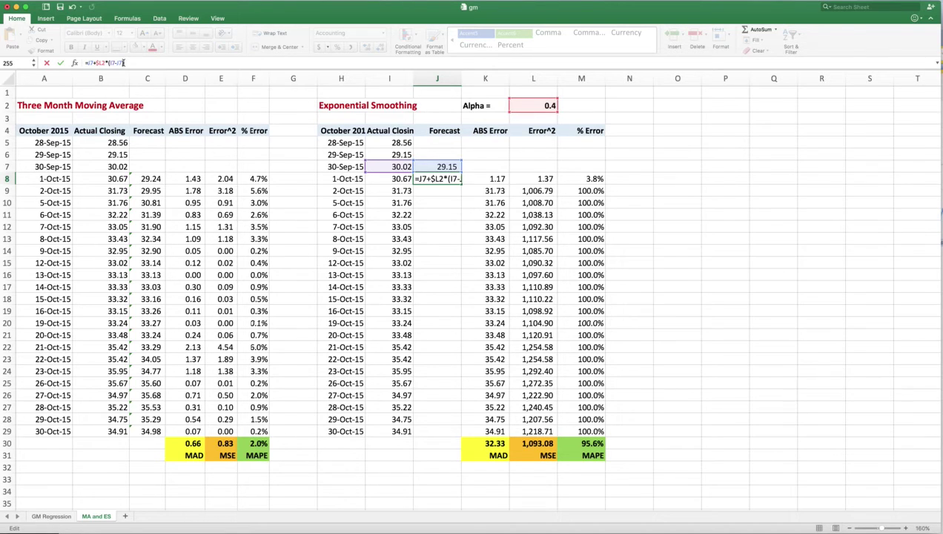
text($)
text($)
key(Return)
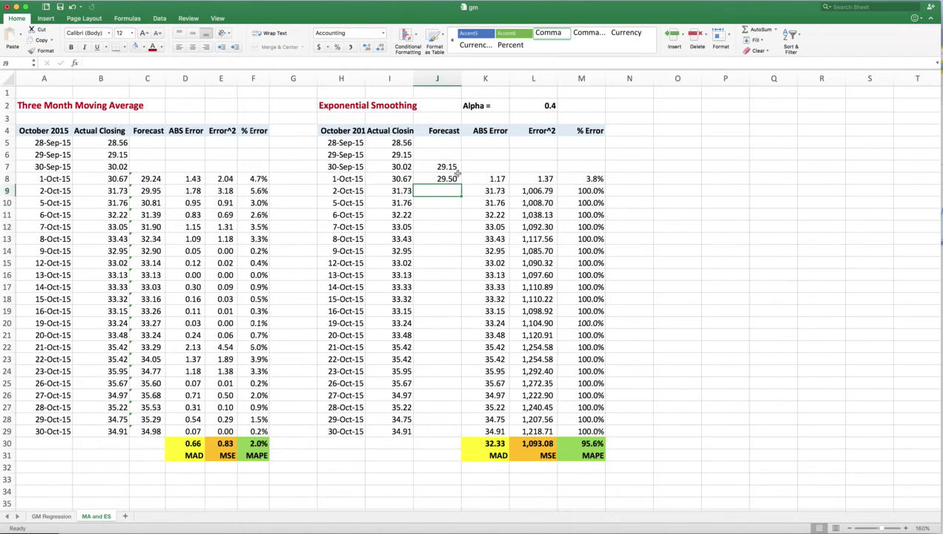
- Copy the J8 forecast formula into J9, forecasting 29.97 for 2-Oct-15
click(452, 175)
key(super+c)
key(Down)
key(Return)
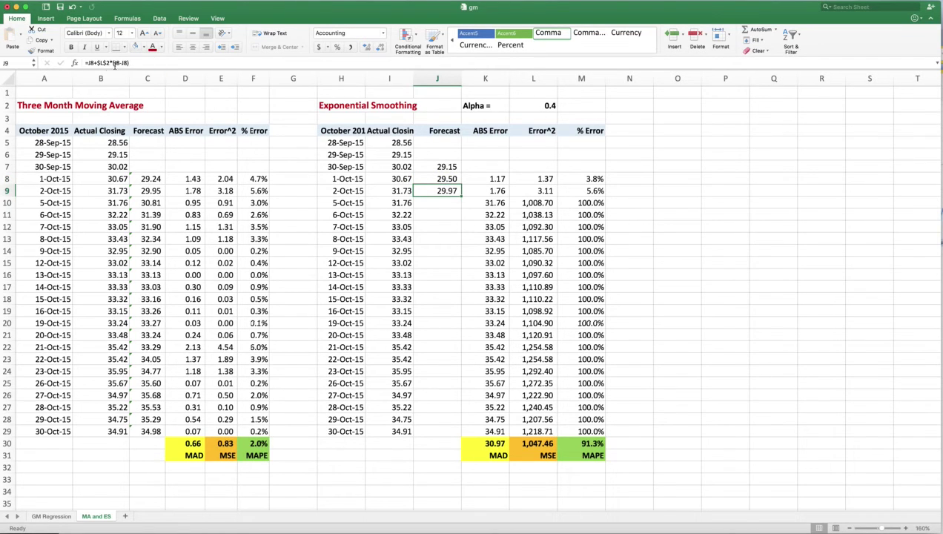
- Try alpha 0.8, revert to 0.4, then fill the J9 formula down through 30-Oct-15
click(550, 106)
text(.8)
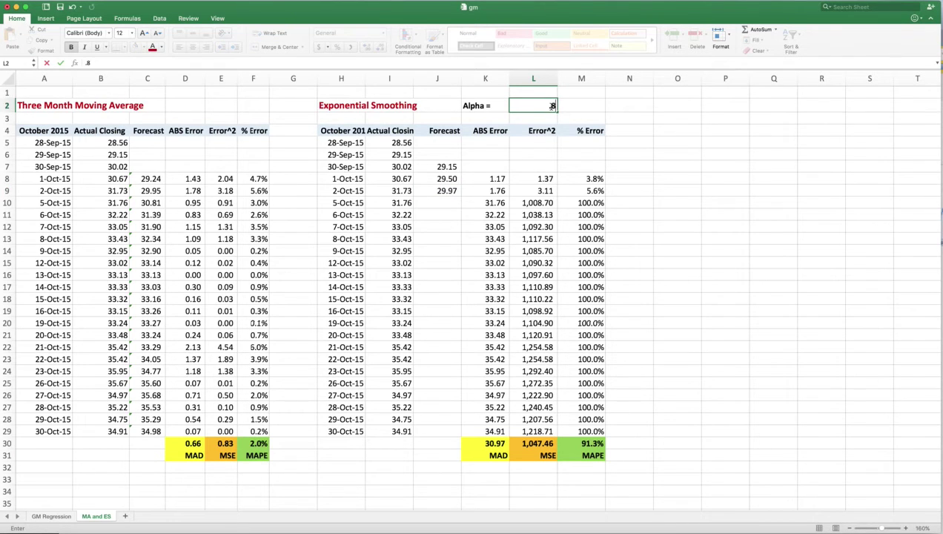
key(Return)
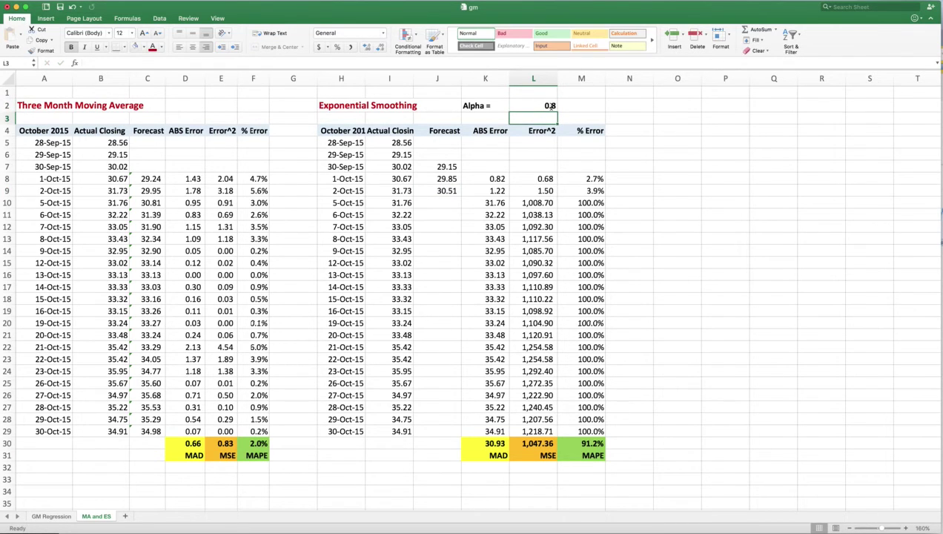
click(549, 107)
text(.4)
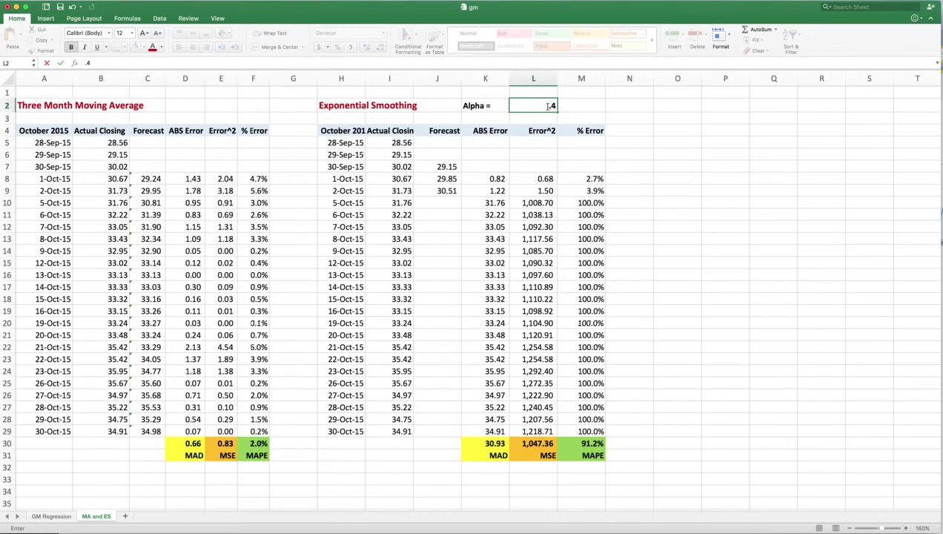
key(Return)
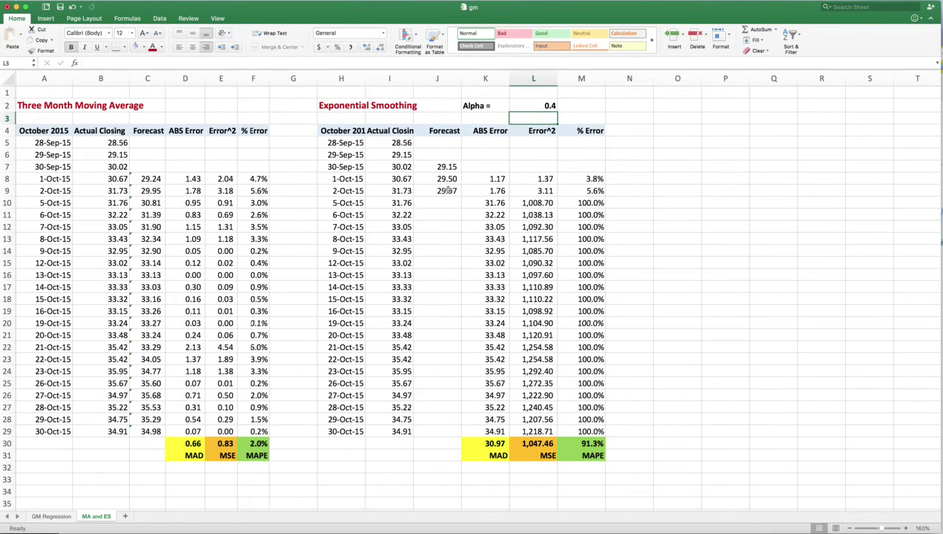
click(448, 190)
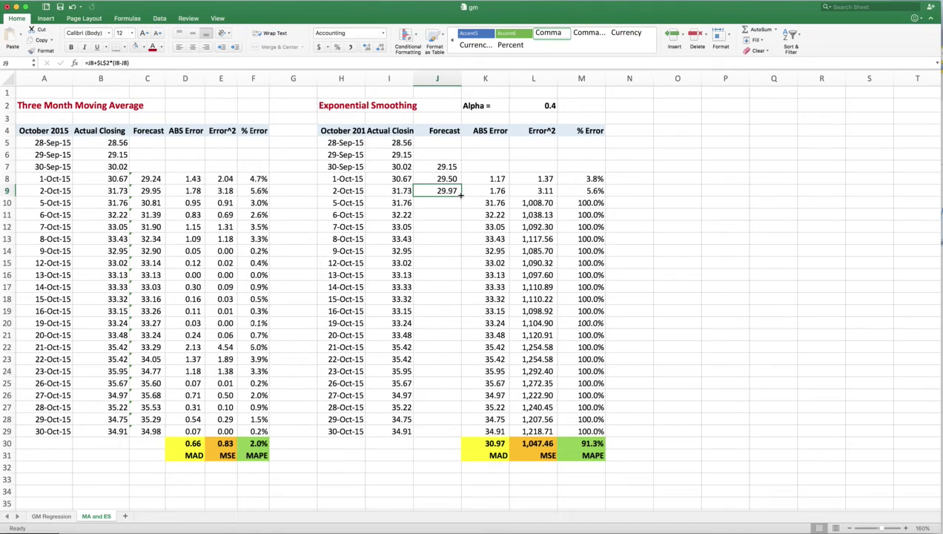
double_click(461, 194)
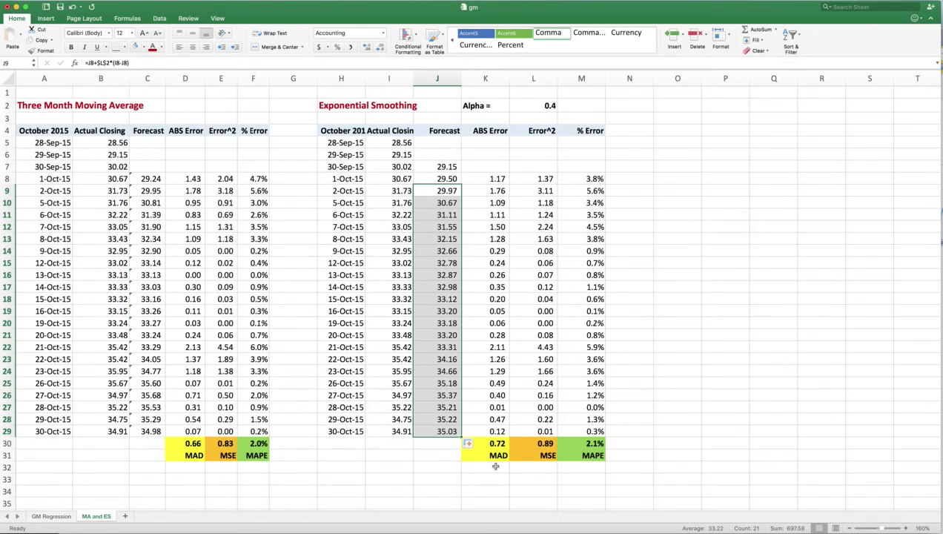
- Try alpha values 0.6 and then 0.8 in L2 to compare the errors
click(545, 105)
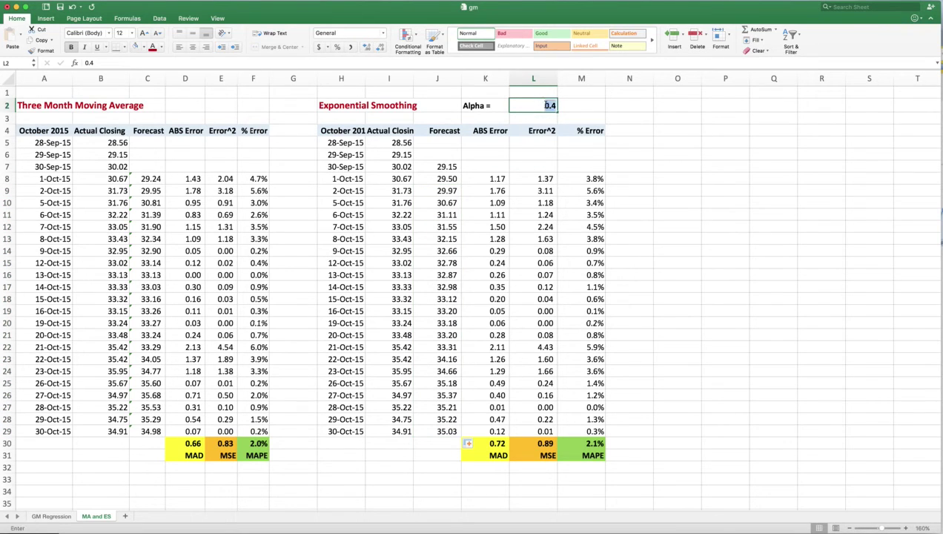
text(.6)
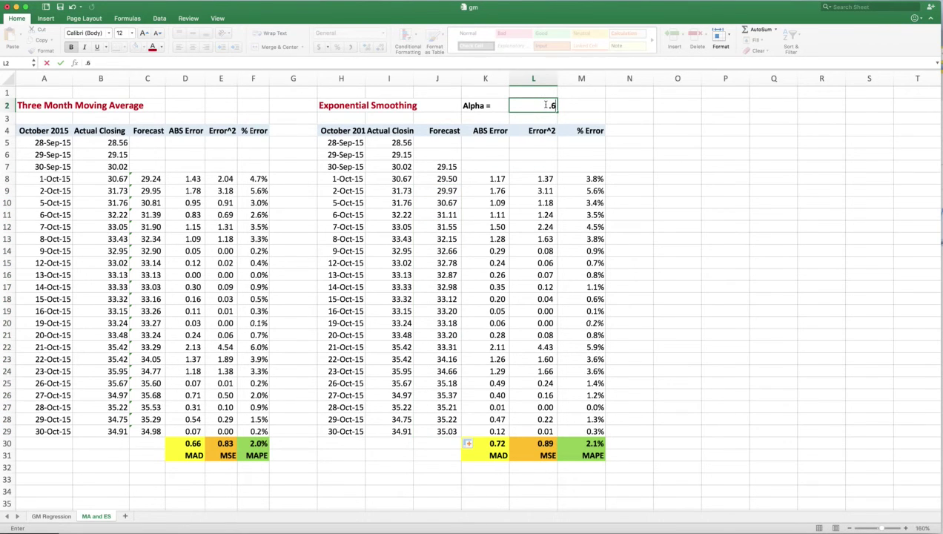
key(Return)
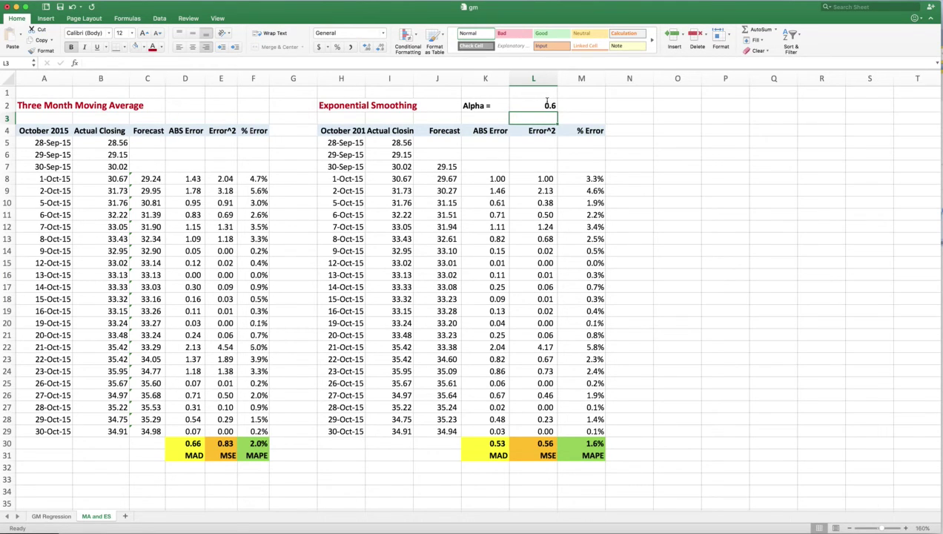
click(538, 106)
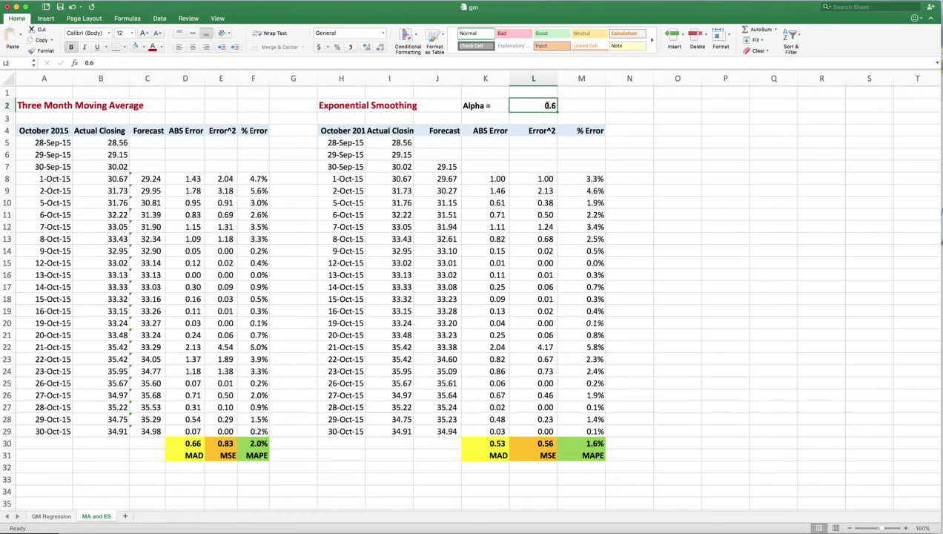
click(543, 105)
click(544, 104)
text(0.8)
key(Return)
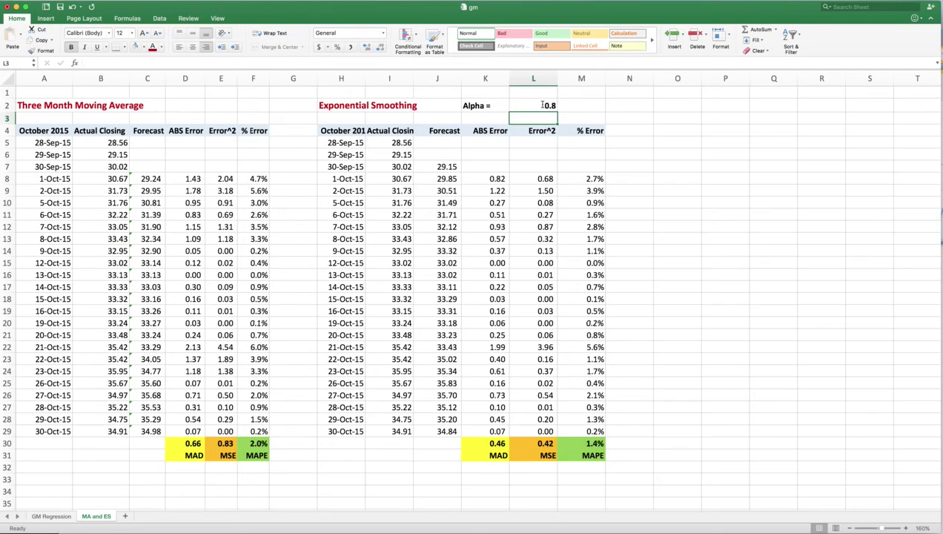
- Set alpha in L2 to 0.9 and note 0.8 in L3 below it
click(546, 104)
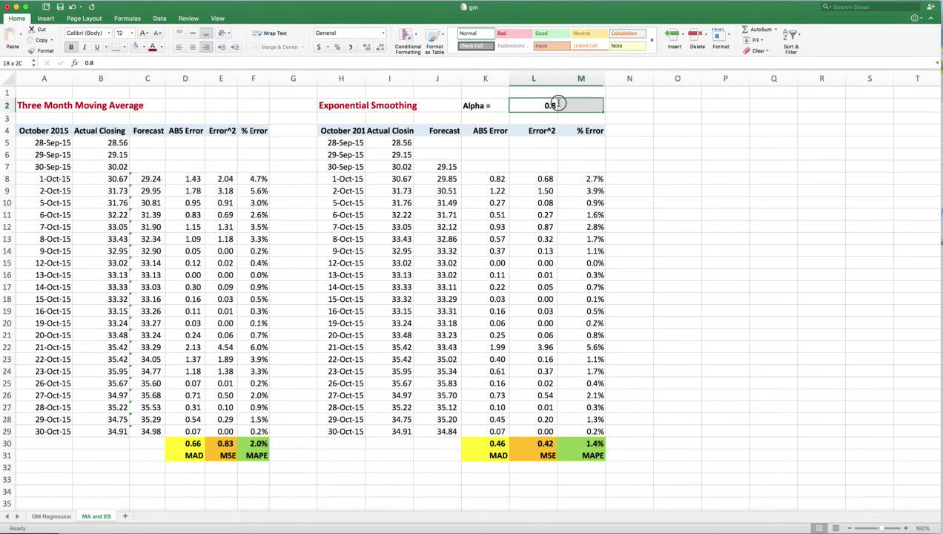
click(542, 105)
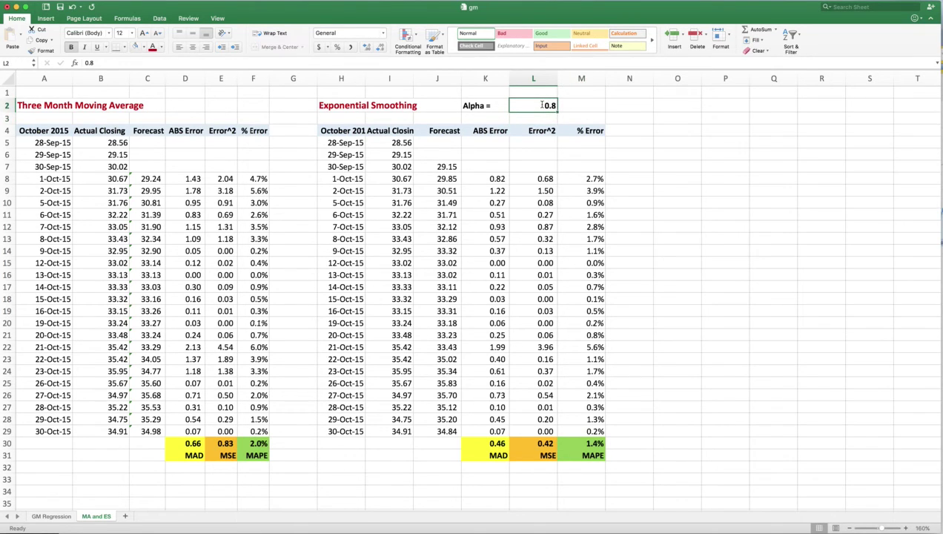
text(0.9)
key(Return)
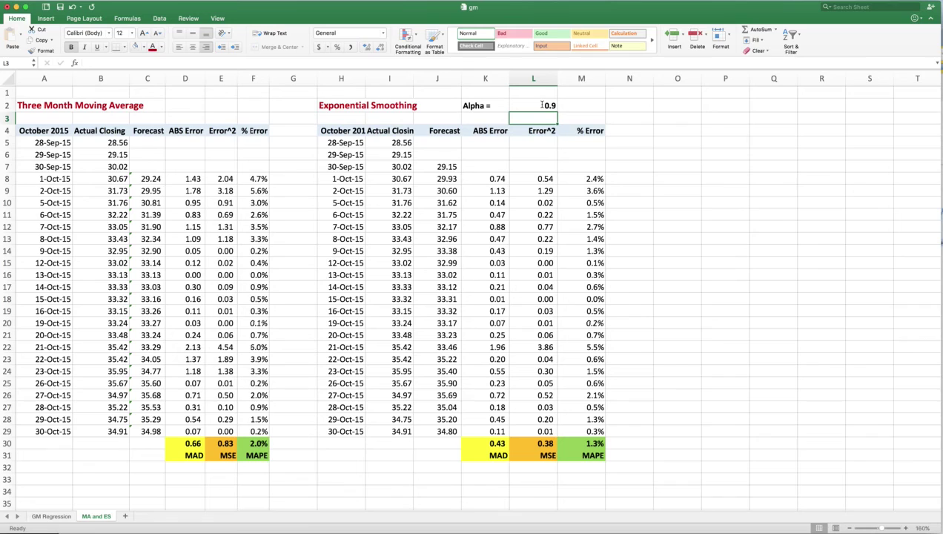
text(0.8)
key(Return)
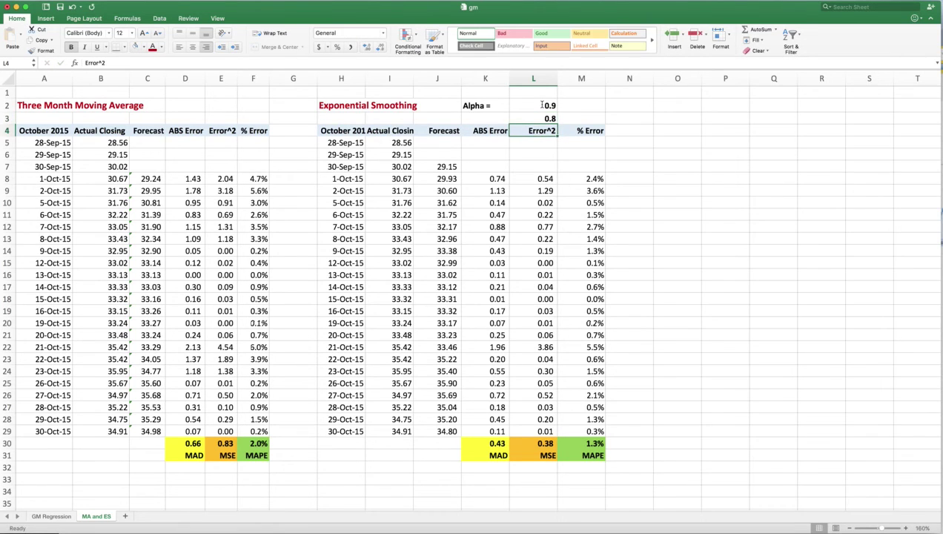